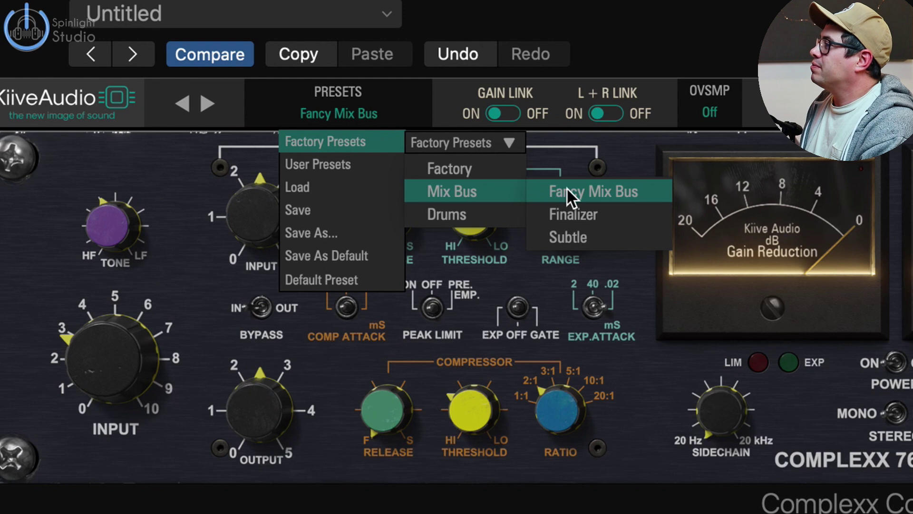
Step: Load the Fancy Mix Bus factory preset from the Mix Bus category
left_click(452, 195)
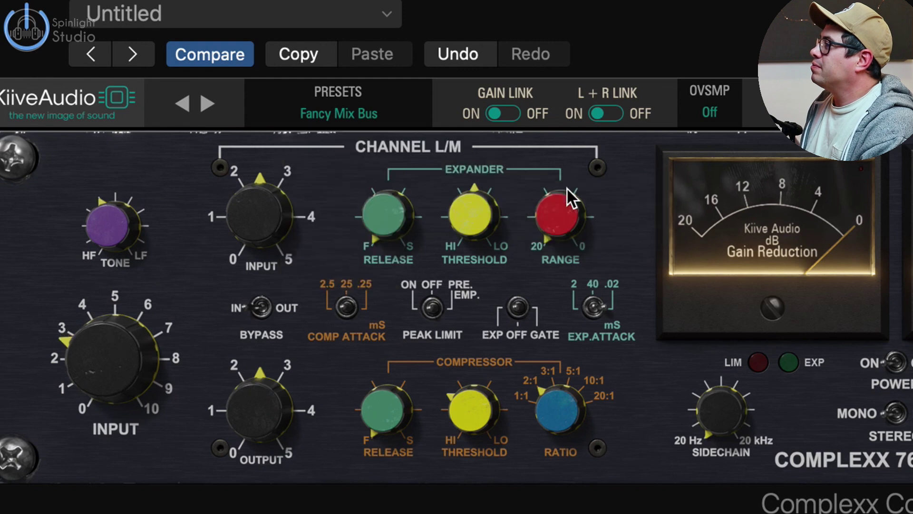
left_click(238, 52)
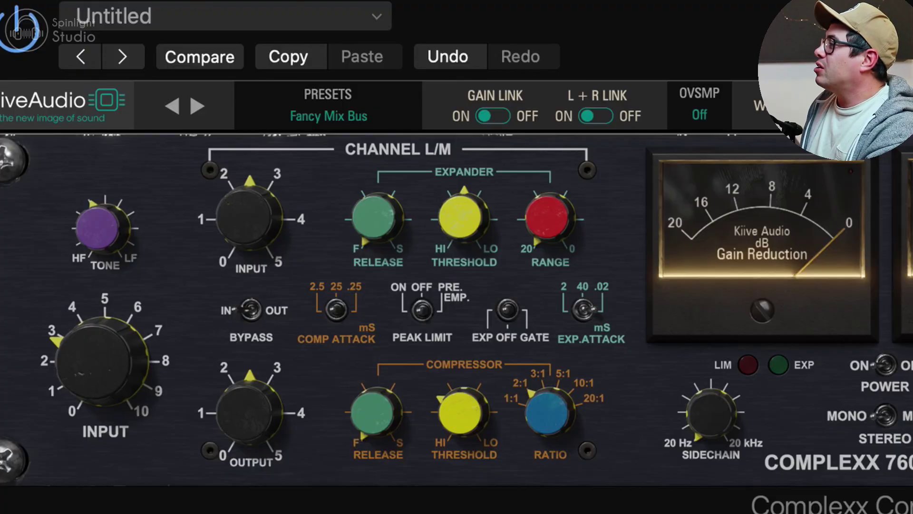
Step: Try the compressor ratio at 5:1 and return it to 2:1
mouse_move(548, 421)
left_mouse_down()
mouse_move(547, 399)
mouse_move(547, 416)
left_mouse_up()
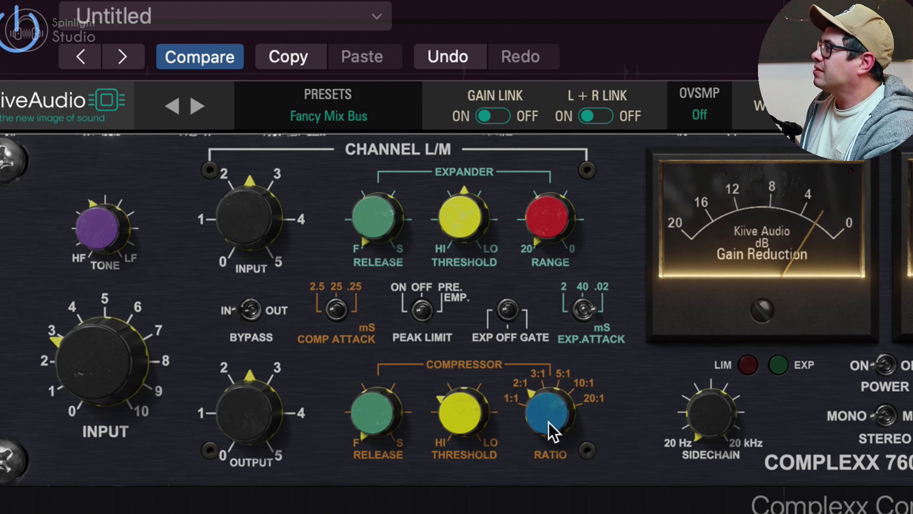
mouse_move(541, 417)
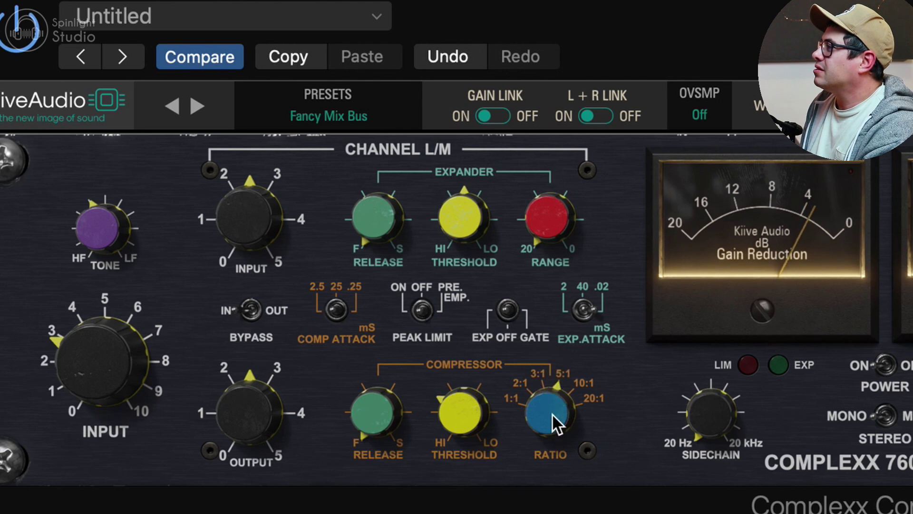
left_click_drag(552, 411, 551, 512)
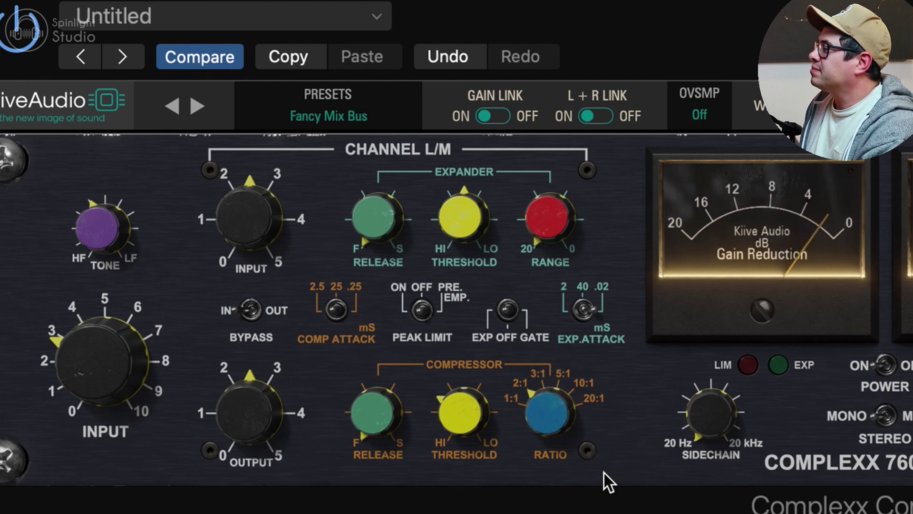
mouse_move(548, 386)
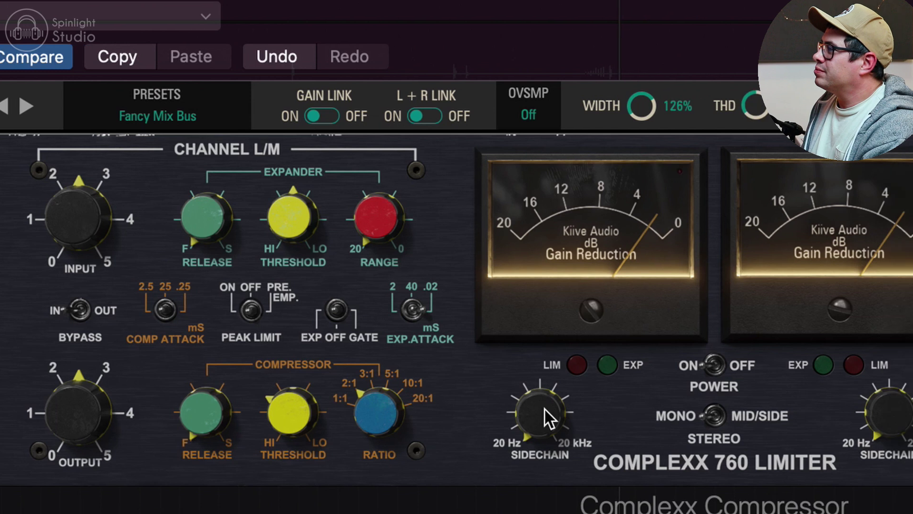
Step: Raise the sidechain filter slightly above 20 Hz and set the compressor ratio to 3:1
left_click_drag(716, 409, 723, 378)
mouse_move(325, 378)
left_mouse_down()
mouse_move(329, 352)
mouse_move(326, 390)
left_mouse_up()
left_click_drag(154, 422, 165, 394)
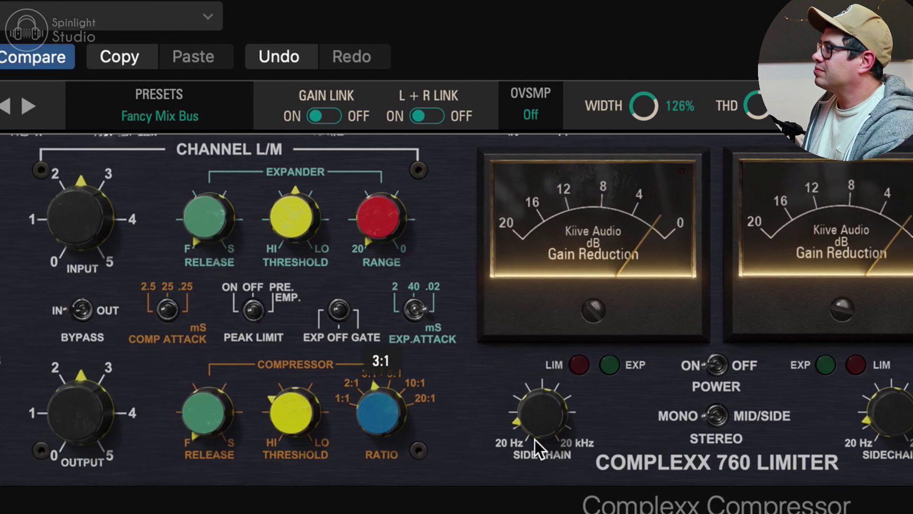
left_click_drag(549, 433, 554, 416)
mouse_move(298, 421)
left_mouse_down()
mouse_move(306, 402)
mouse_move(303, 424)
left_mouse_up()
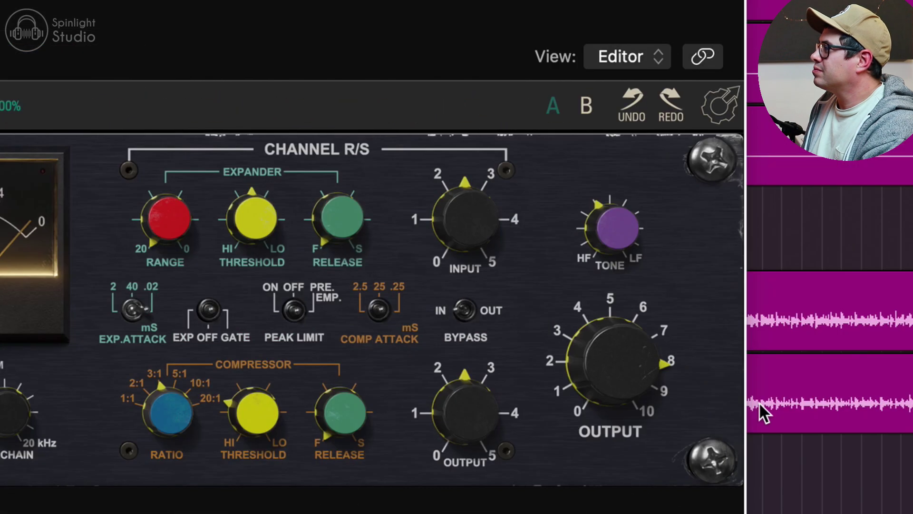
Step: Adjust the main output level and turn the tone control slightly past centre toward LF
left_click_drag(640, 378, 637, 386)
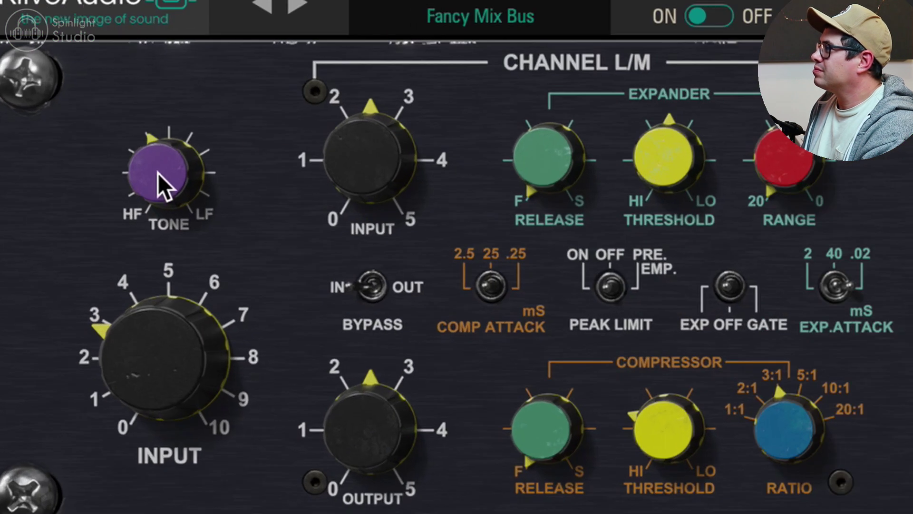
left_click_drag(140, 197, 201, 100)
left_click_drag(232, 59, 265, 363)
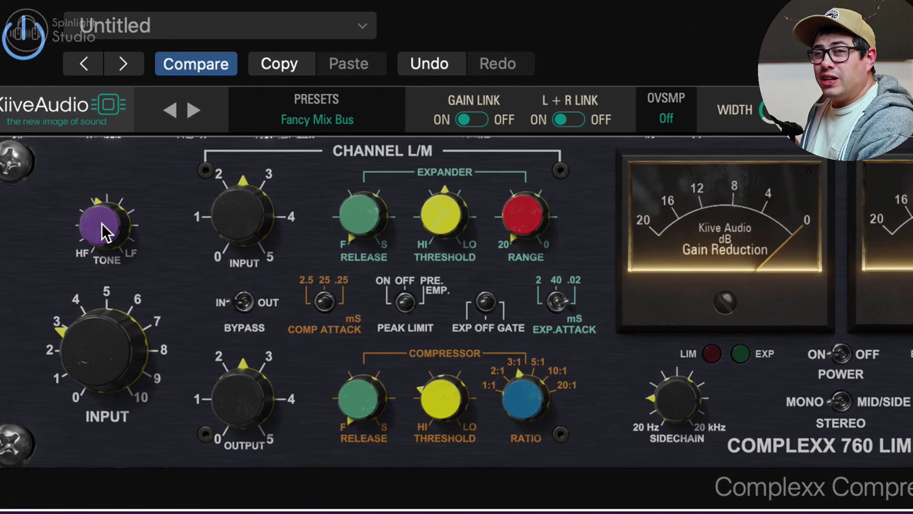
left_click_drag(103, 225, 118, 216)
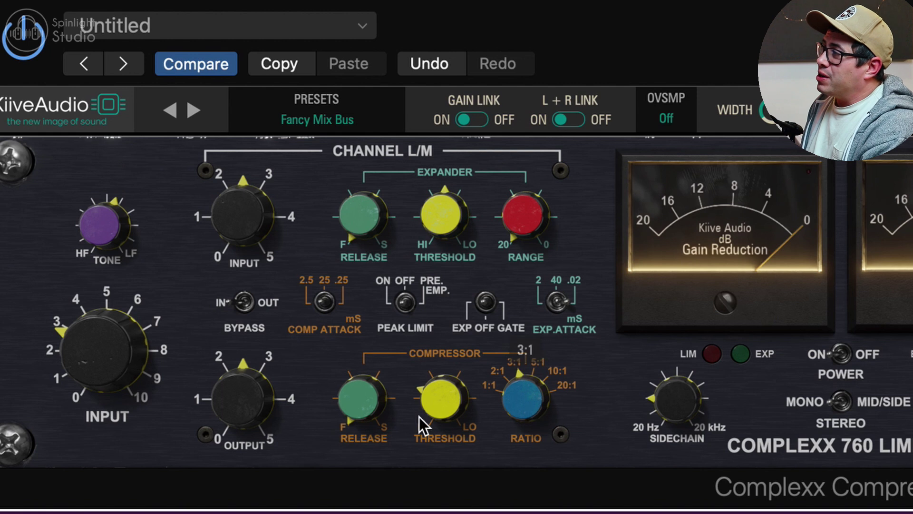
mouse_move(356, 408)
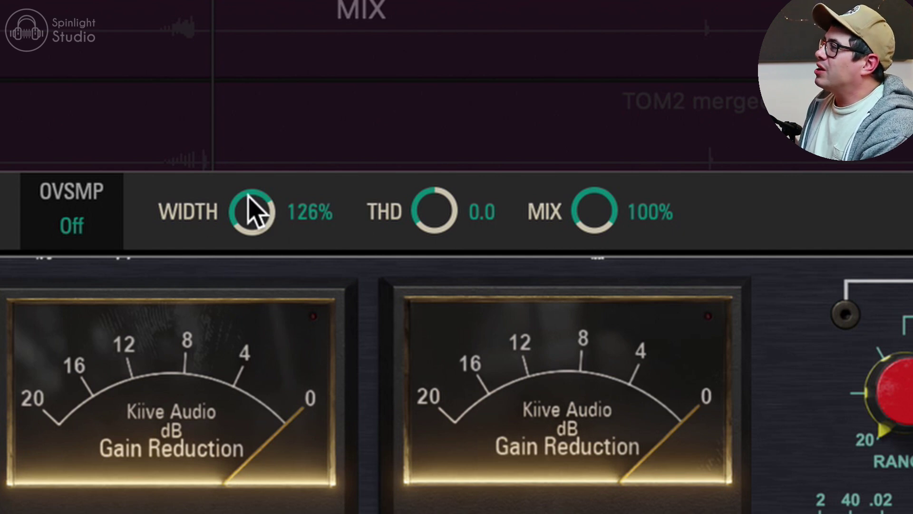
Step: Sweep the stereo width down to 60% and bring it back up to 125%
left_click_drag(251, 230, 257, 375)
left_click_drag(256, 414, 249, 499)
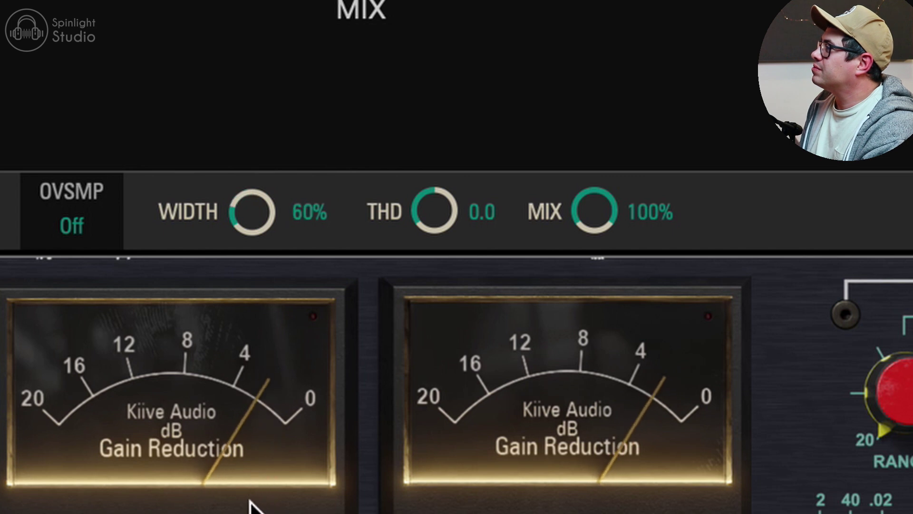
left_click_drag(252, 421, 281, 248)
Step: Sweep the THD amount between 10.0 and -7.5 and leave it at 3.2
left_click_drag(415, 207, 452, 0)
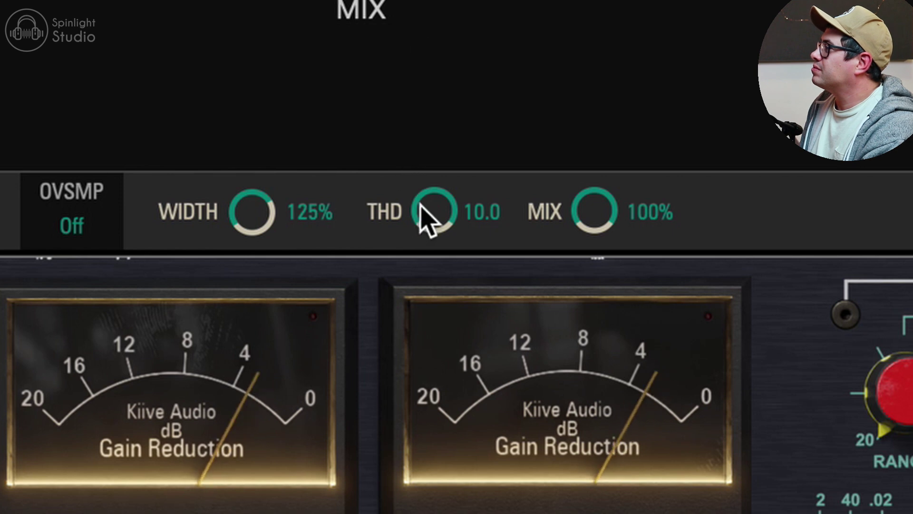
left_click_drag(428, 218, 424, 457)
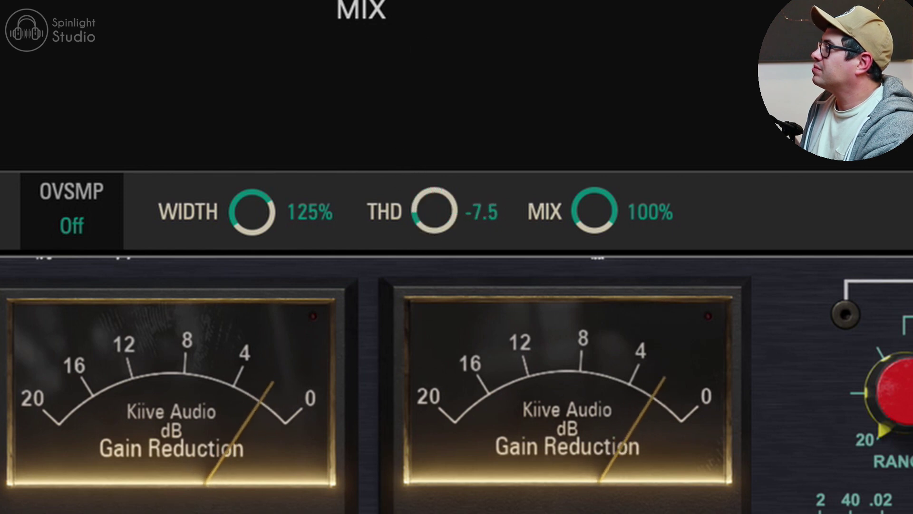
left_click_drag(435, 404, 480, 167)
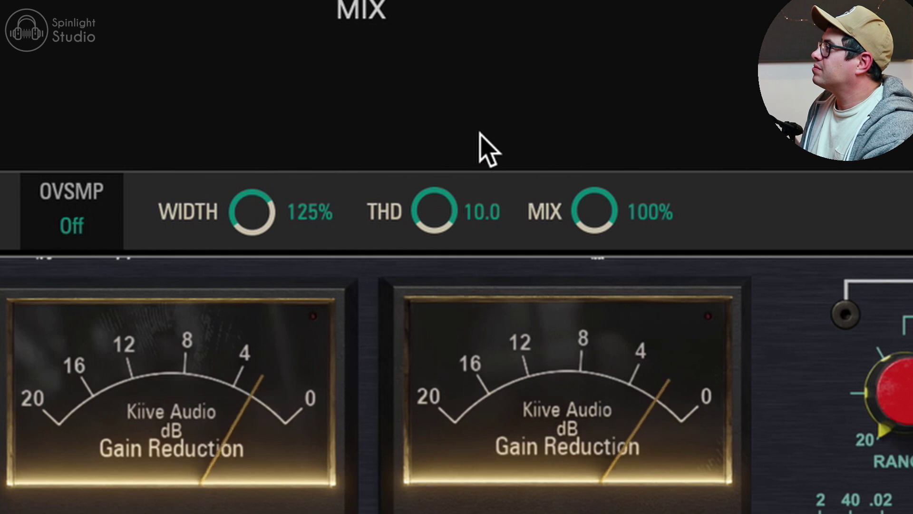
left_click_drag(437, 207, 430, 381)
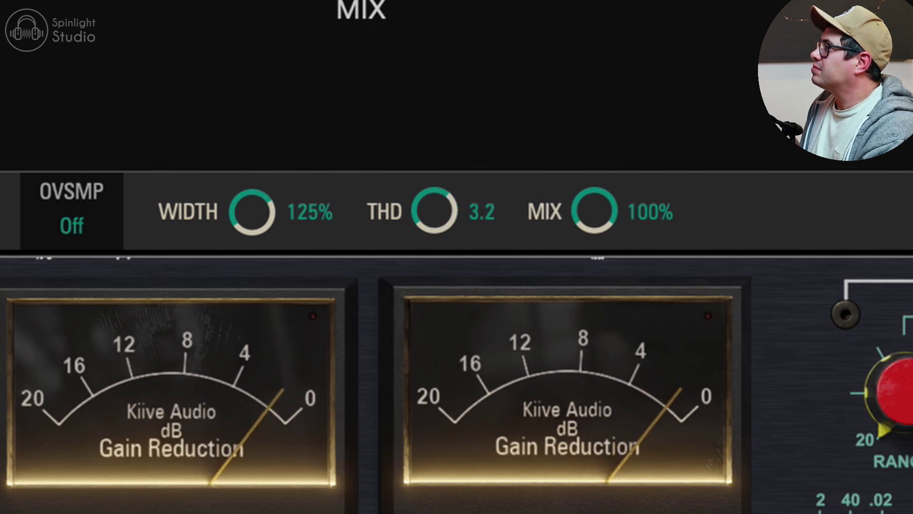
Step: Try the mix at 14% and return it to 100%
left_click_drag(586, 221, 590, 414)
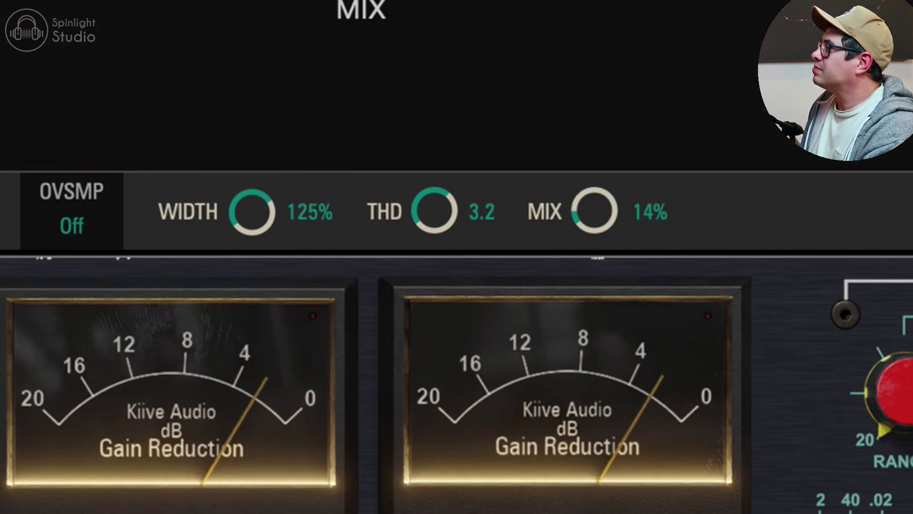
left_click_drag(590, 457, 611, 210)
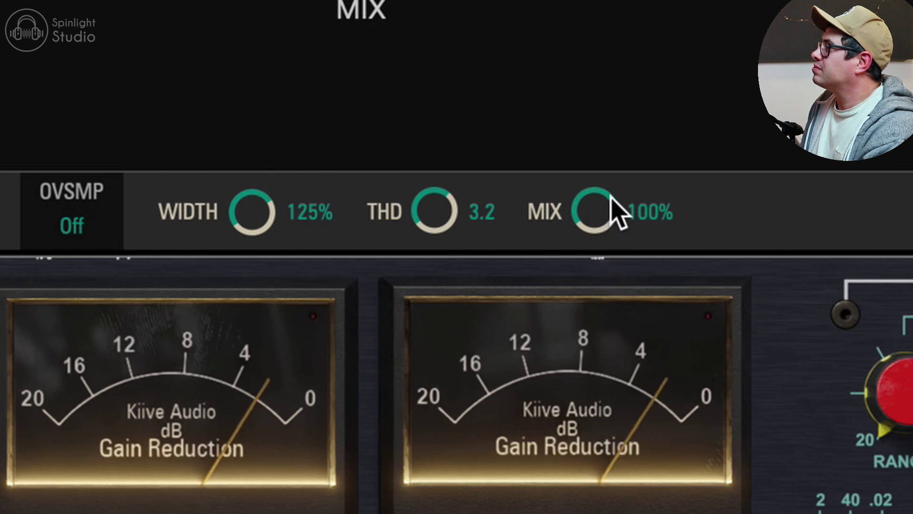
Step: Fine-tune the THD amount to 2.3 and the stereo width to 127%
left_click_drag(428, 226, 425, 295)
left_click_drag(253, 208, 252, 204)
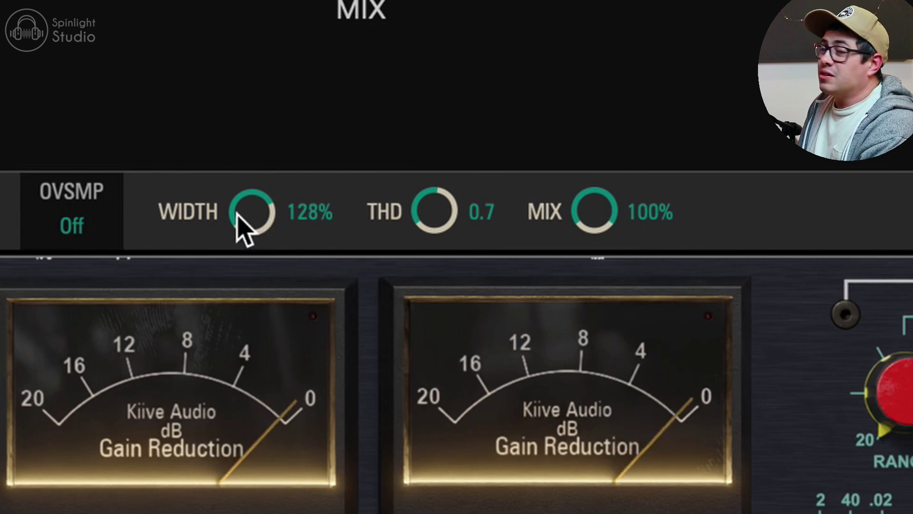
scroll(253, 221, "down", 1)
left_click_drag(444, 224, 435, 190)
left_click_drag(579, 220, 610, 225)
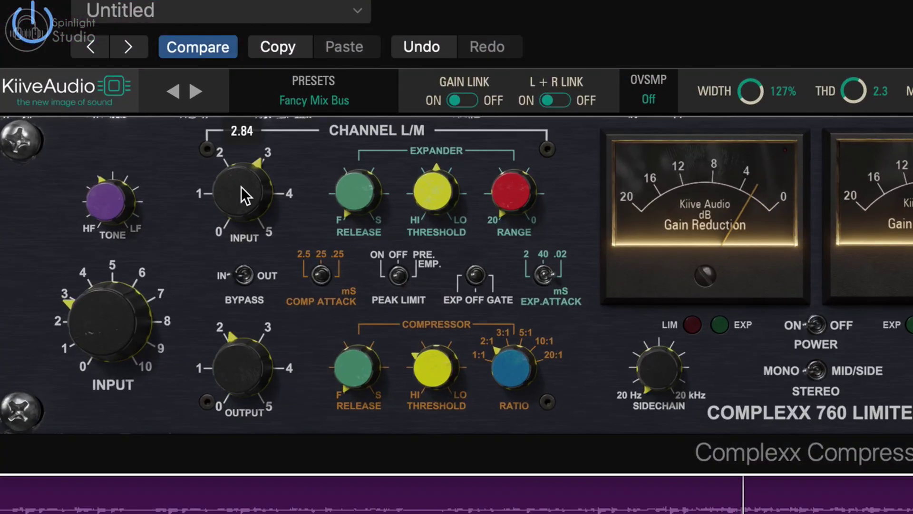
Step: Raise the Channel L/M input slightly above its current setting and adjust the main input to about 3
left_click_drag(241, 186, 278, 217)
mouse_move(119, 329)
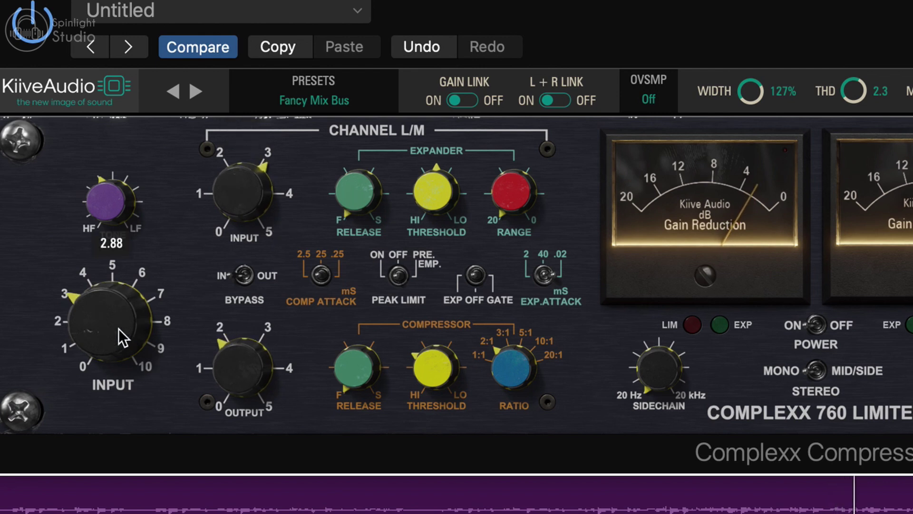
left_click_drag(130, 290, 141, 350)
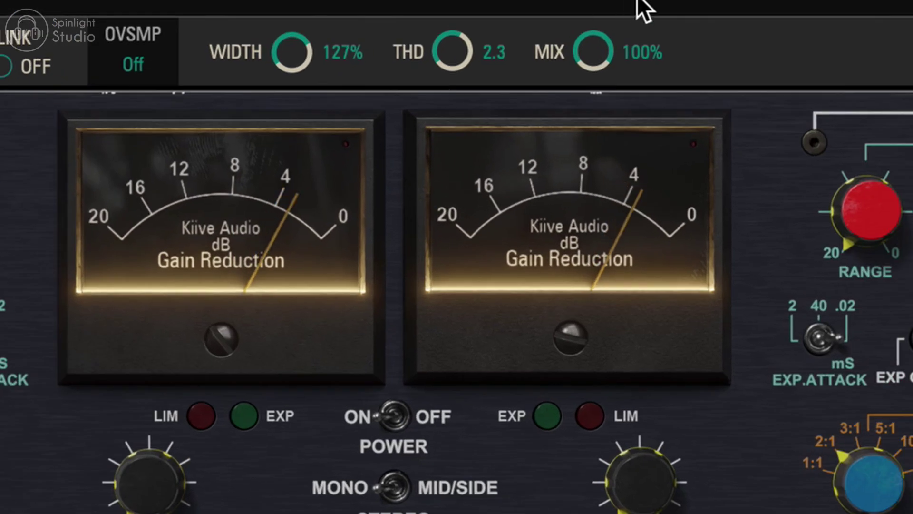
Step: Lower the mix to 37% and raise the Channel L/M input to about 3.8
left_click_drag(590, 81, 595, 341)
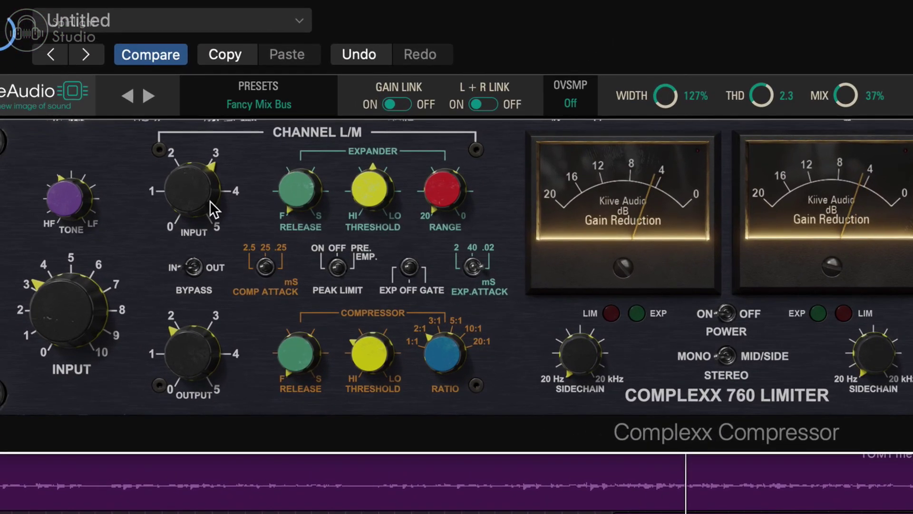
left_click_drag(136, 251, 137, 242)
left_click_drag(211, 184, 195, 199)
Step: Raise the main input to about 5.3 and set the mix to 31%
left_click_drag(101, 330, 104, 331)
left_click_drag(840, 94, 841, 90)
left_click_drag(72, 309, 73, 279)
left_click_drag(856, 93, 851, 119)
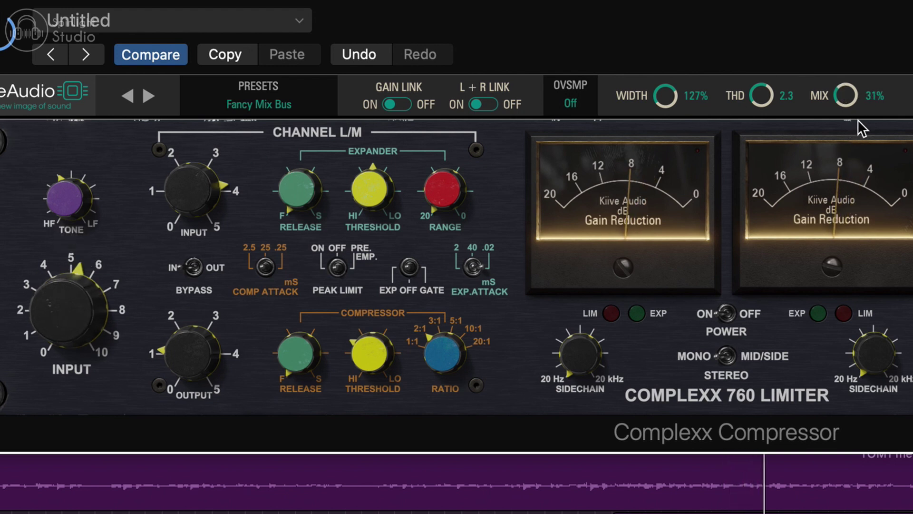
Step: Switch the compressor's power off and back on to compare the bypassed and processed sound
left_click(4, 36)
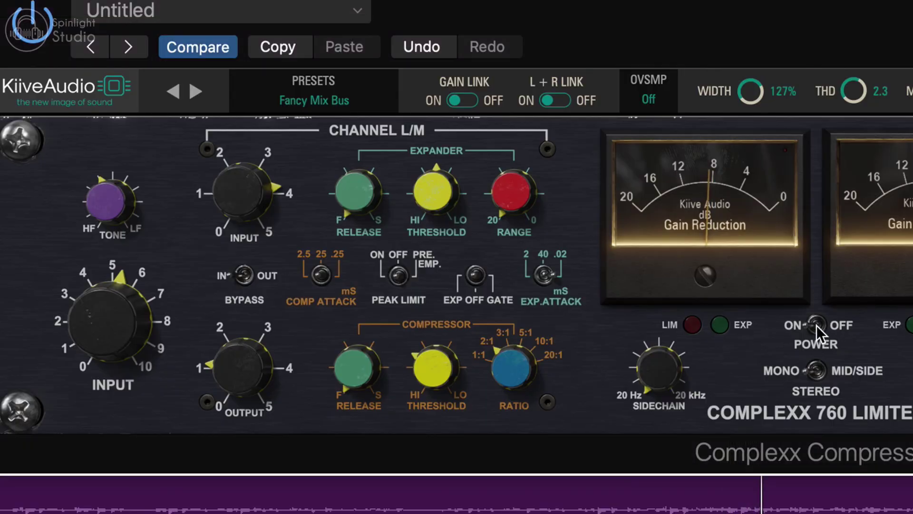
left_click(816, 324)
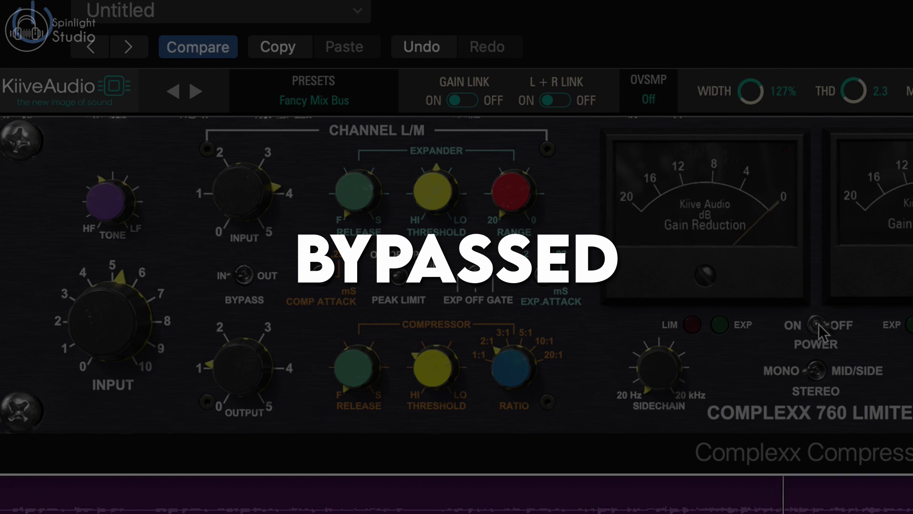
left_click(816, 324)
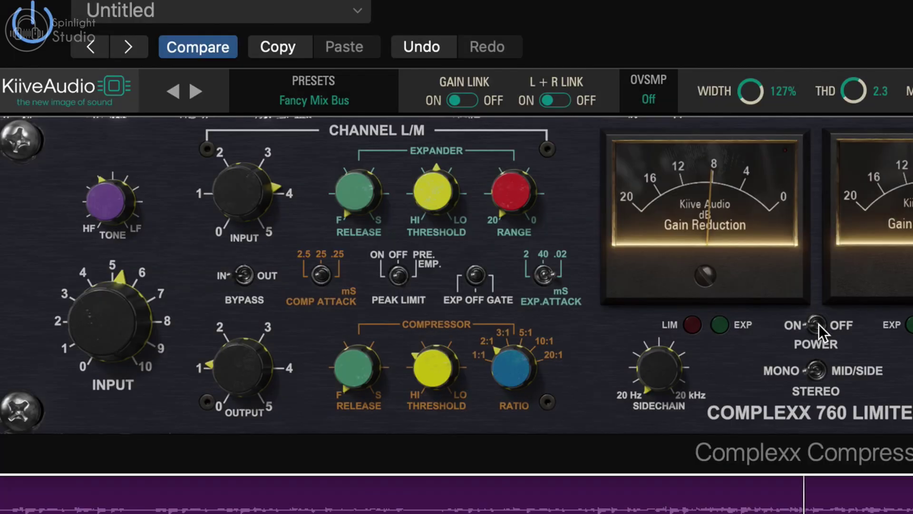